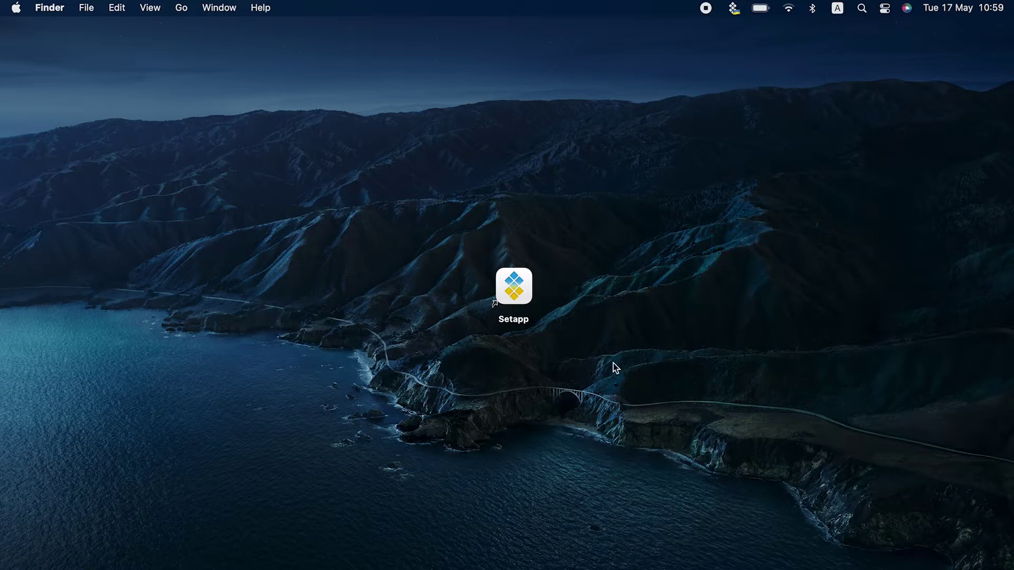
- Launch Setapp and search its catalogue for 'create and encrypt archives'
left_click_drag(624, 229, 395, 426)
double_click(522, 301)
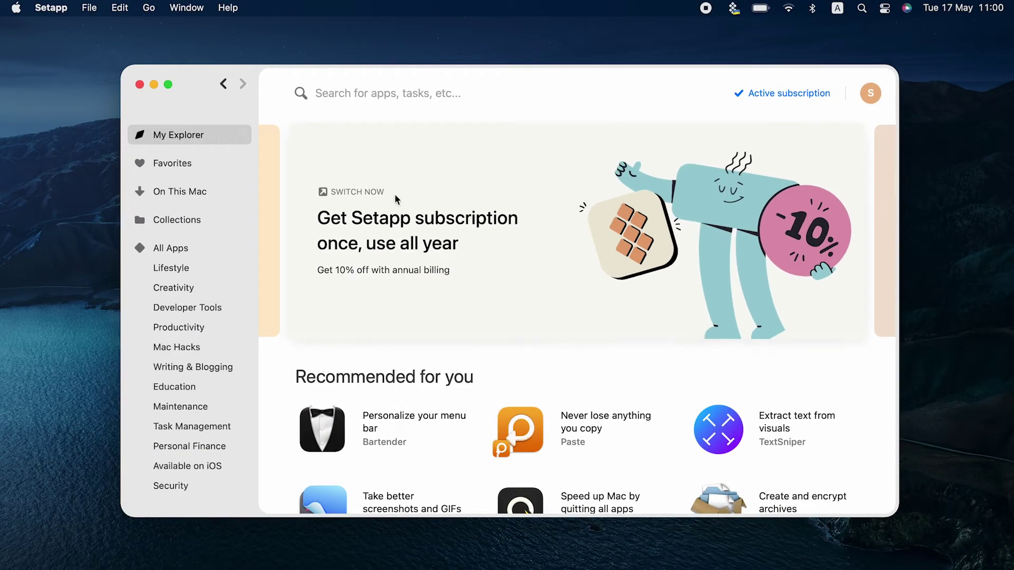
left_click(336, 100)
type("create and enc")
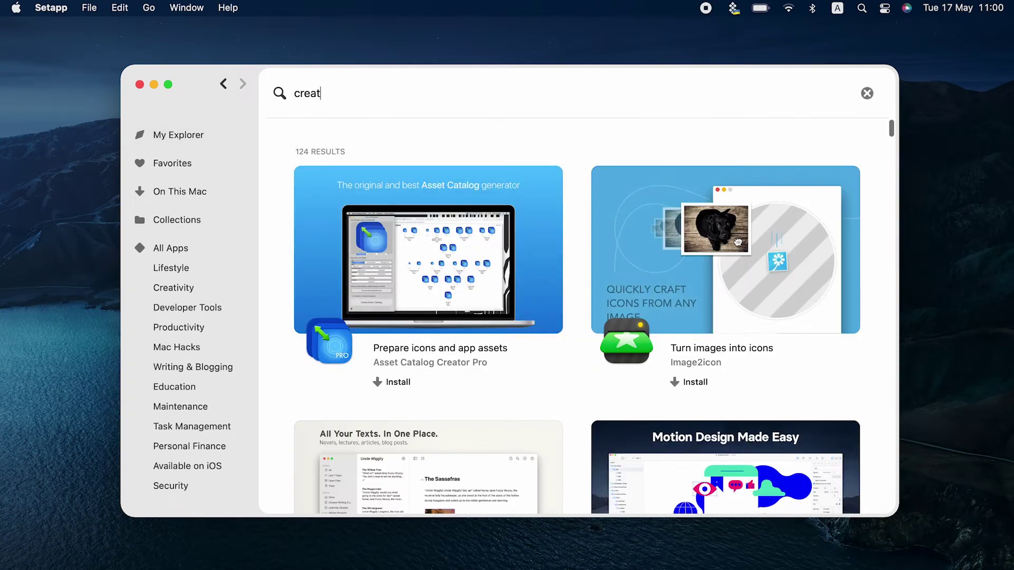
type("rypt archives")
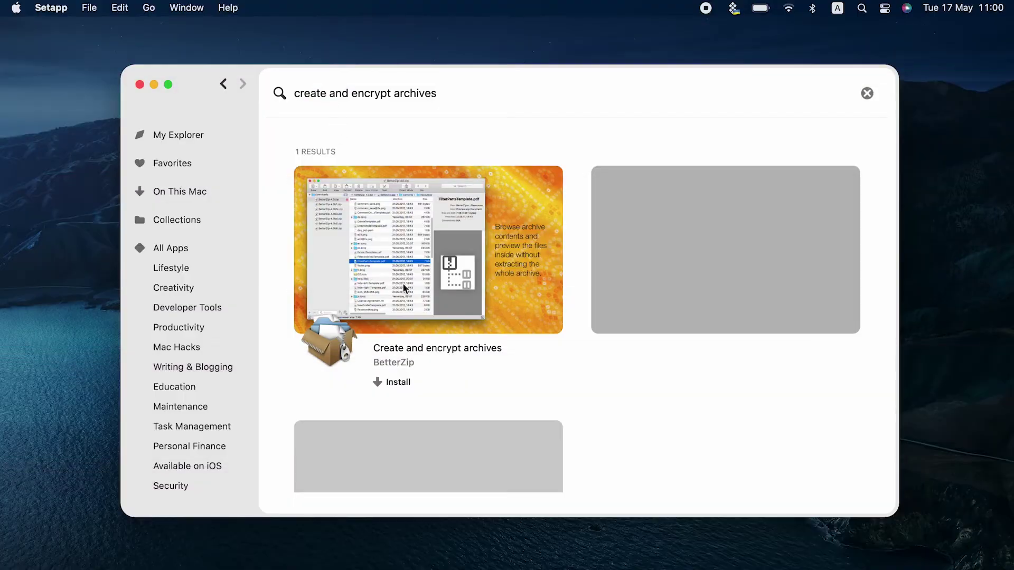
- Open the BetterZip result, view its first screenshot, and install BetterZip
left_click(437, 324)
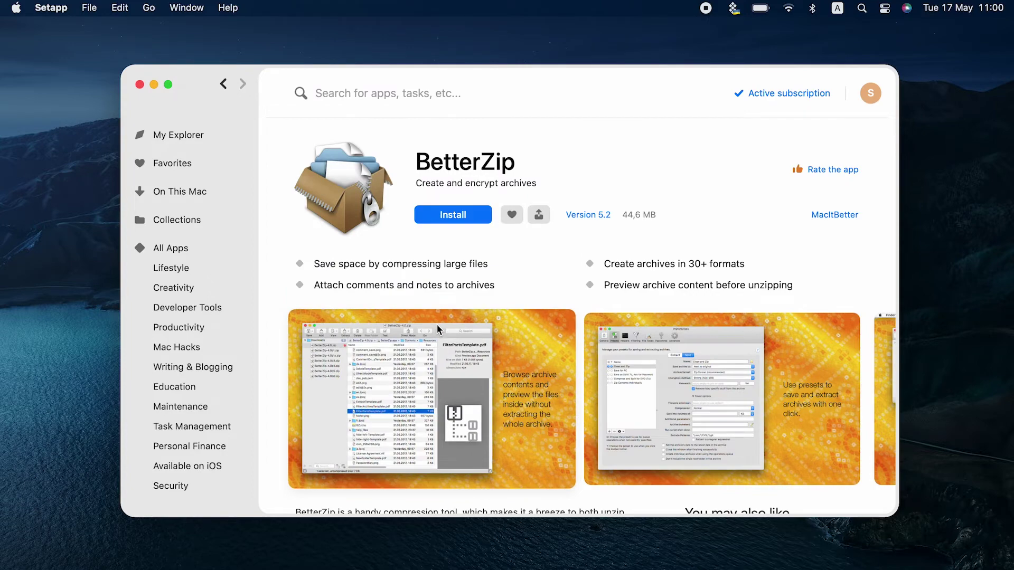
left_click(436, 324)
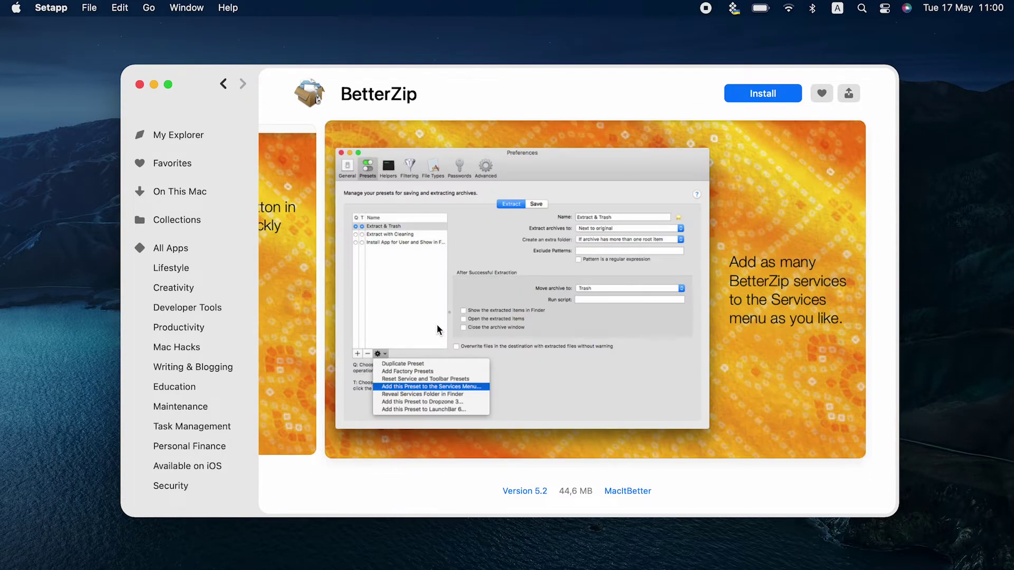
left_click(436, 324)
left_click(452, 215)
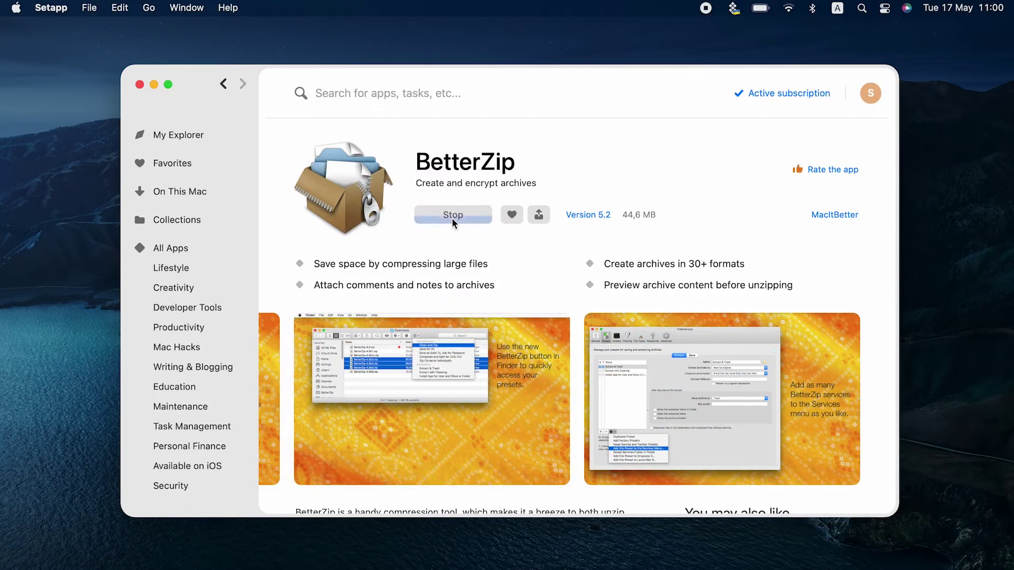
- Open BetterZip's preferences at the Passwords section
left_click(452, 215)
left_click(75, 8)
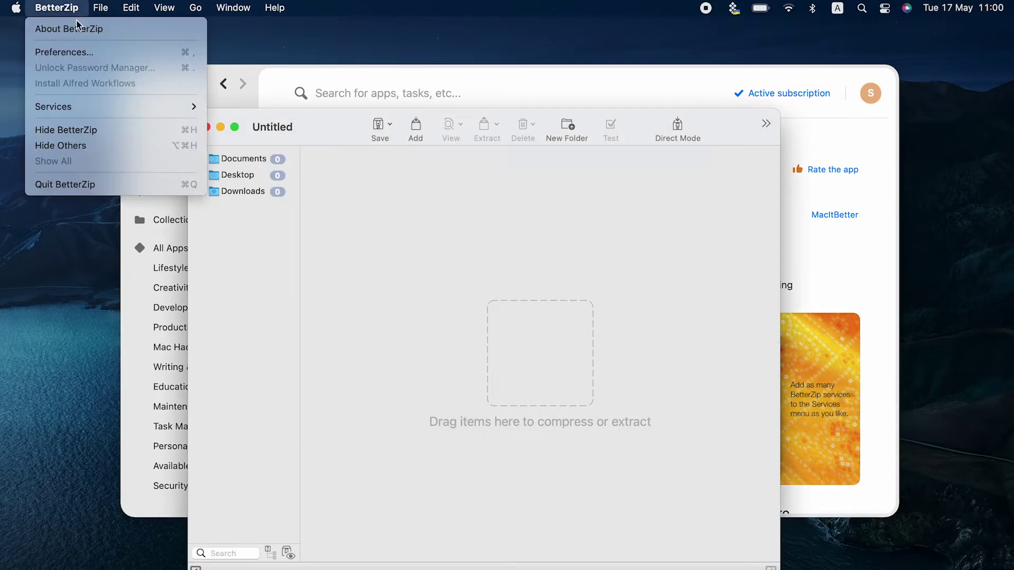
left_click(90, 53)
left_click(688, 154)
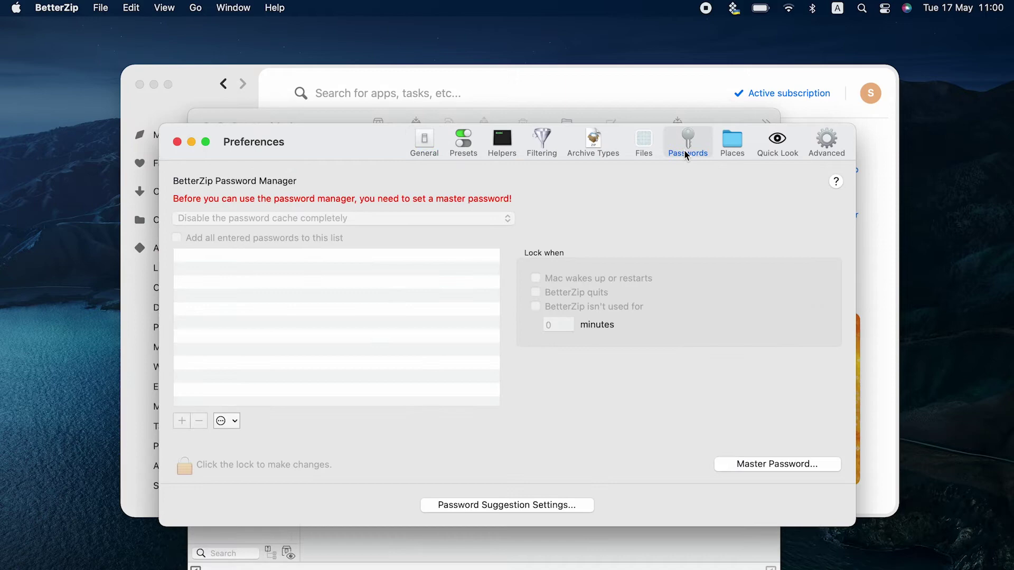
- Set and verify a master password for BetterZip's password manager
left_click(761, 464)
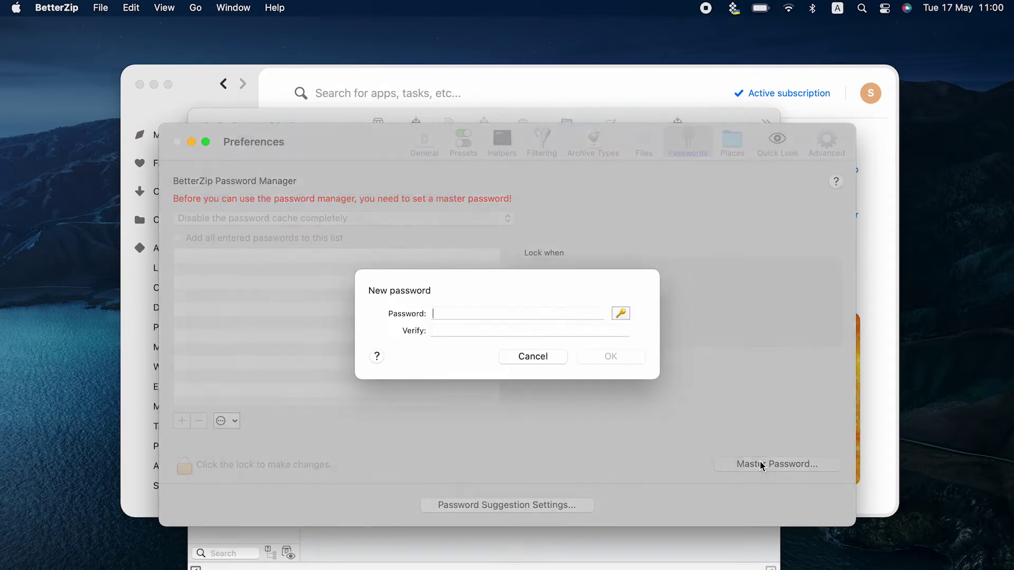
type("1234")
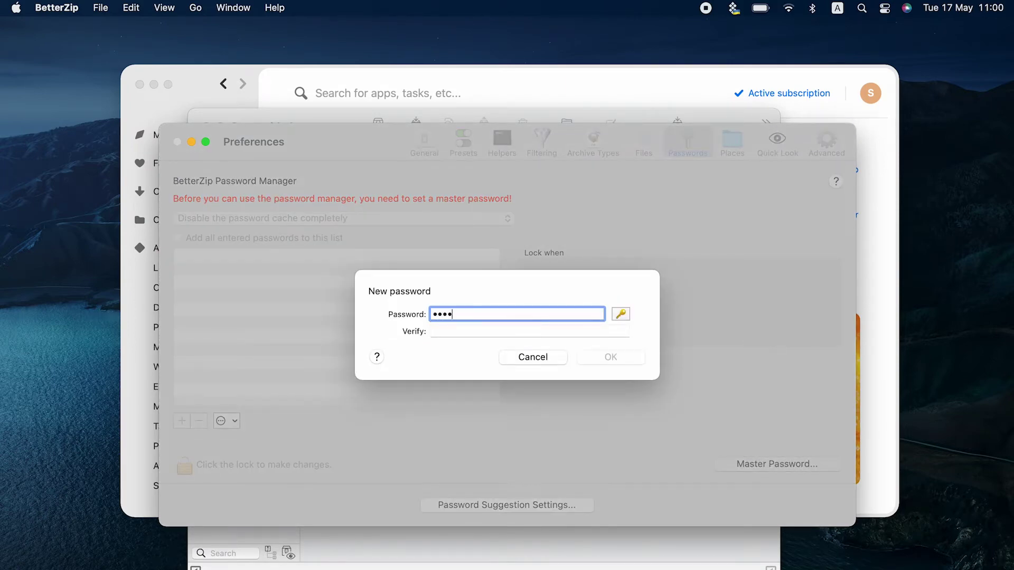
key("Tab")
type("1234")
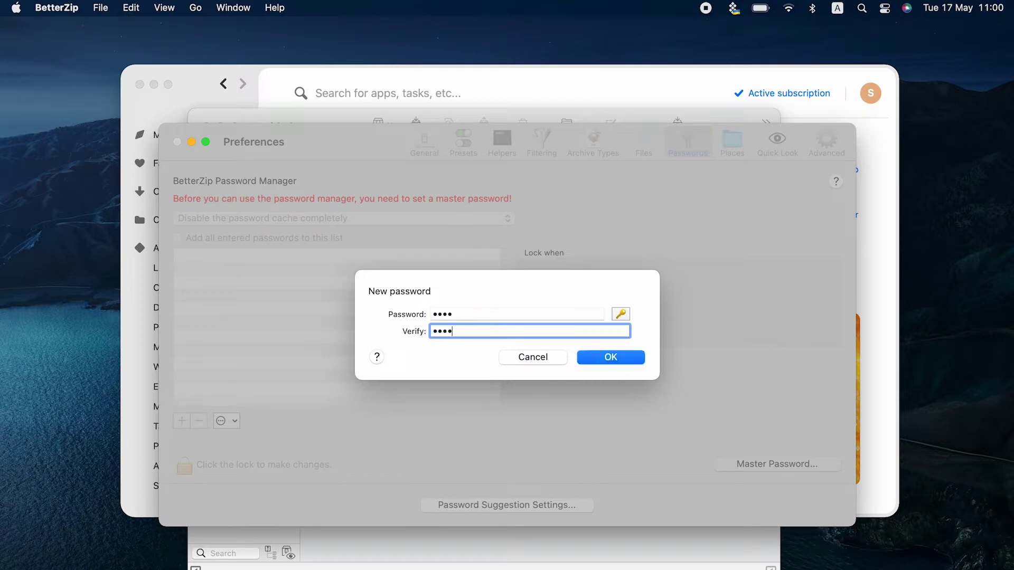
key("Return")
- Add one saved password entry to the list and close the preferences
left_click(181, 421)
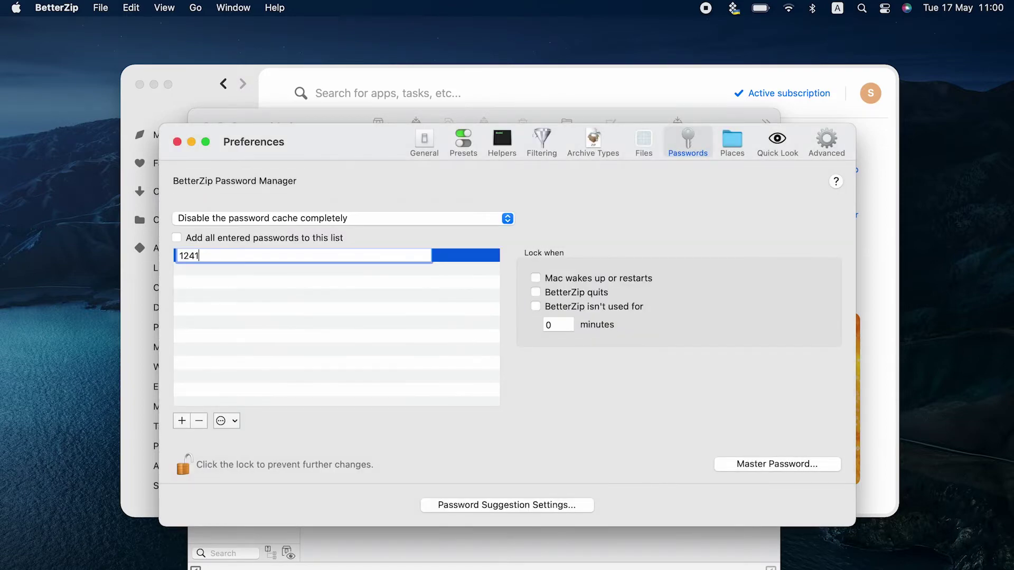
left_click(347, 399)
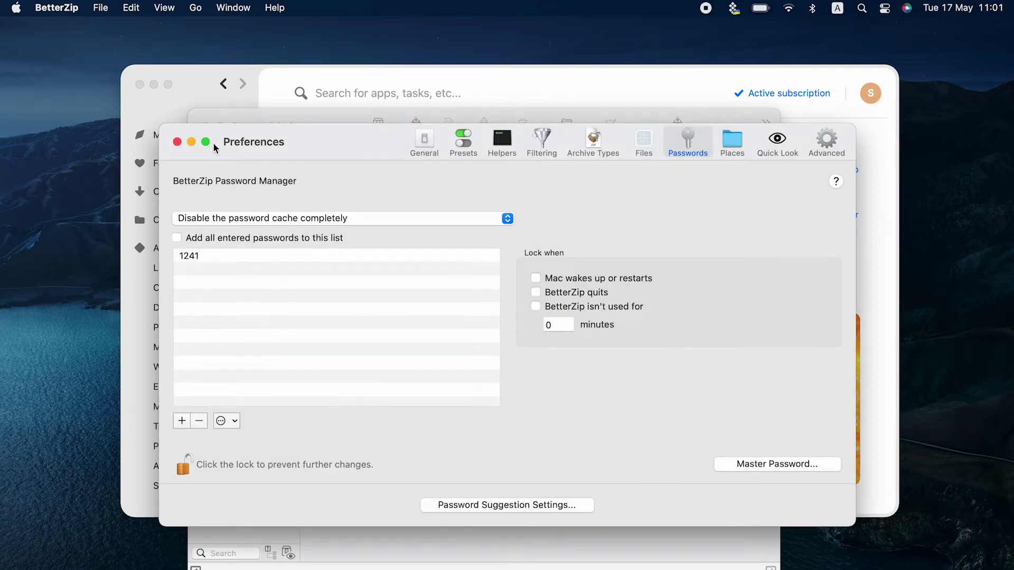
left_click(178, 142)
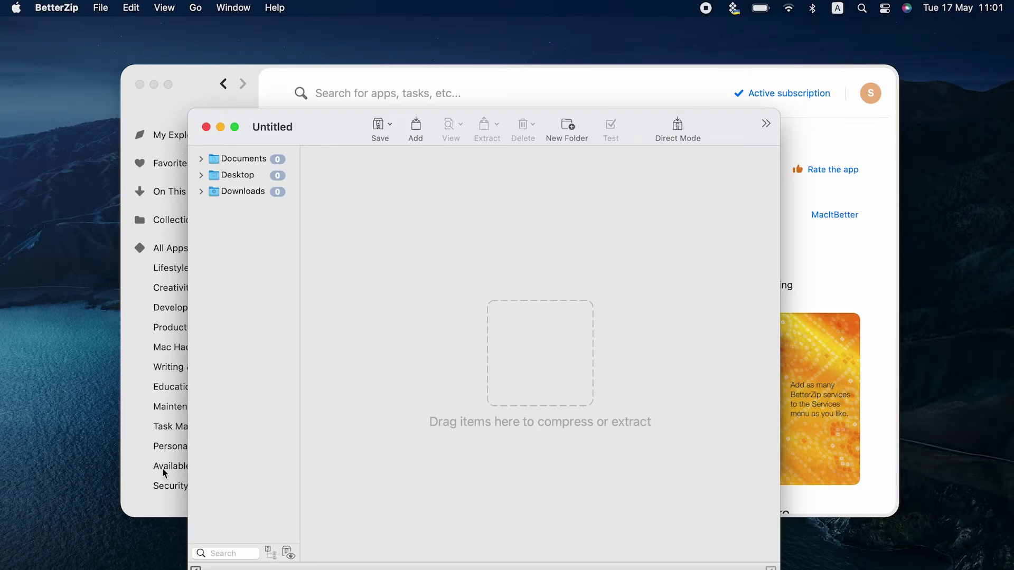
- Add the Downloads 'user folder' to BetterZip and save it as user folder.zip
left_click(139, 567)
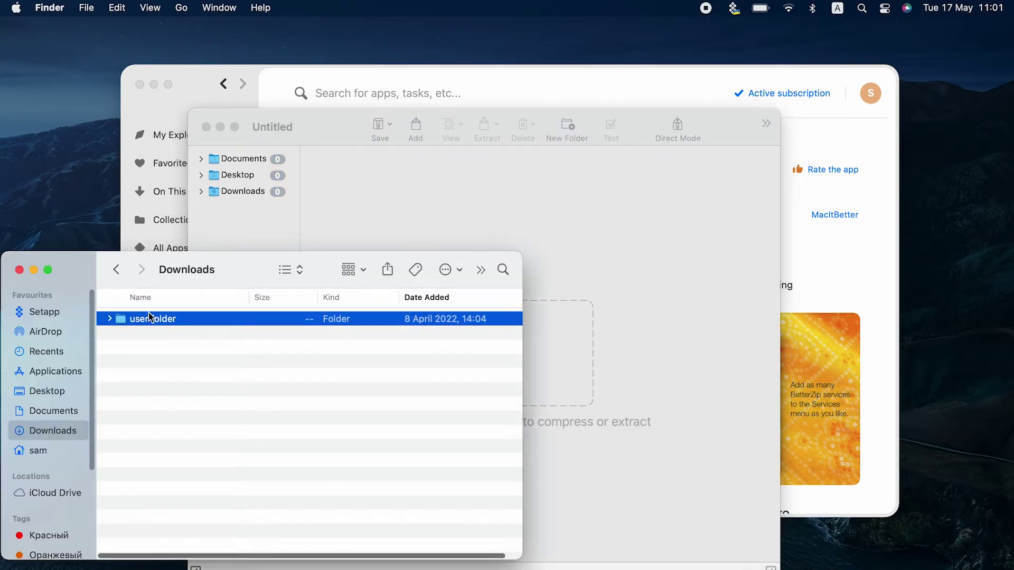
left_click_drag(131, 324, 406, 207)
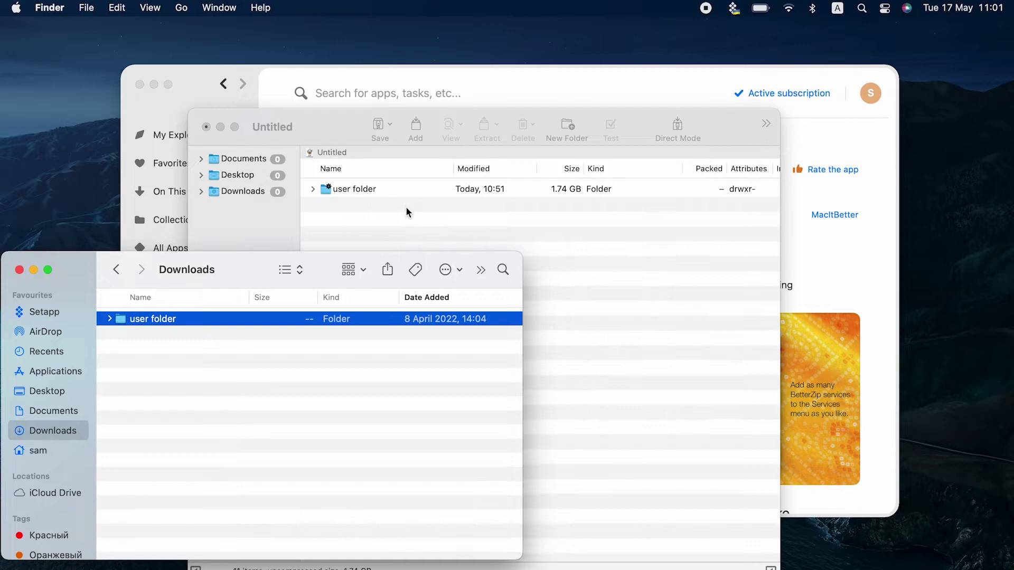
left_click(406, 207)
left_click(378, 131)
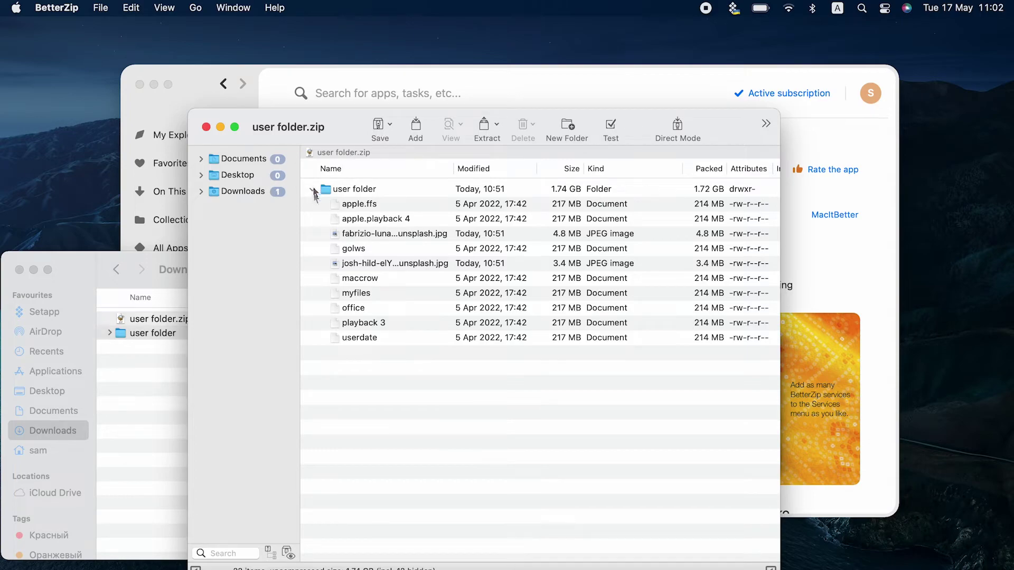
- Preview both unsplash photos from the archive, then close the archive and Downloads windows
left_click(342, 234)
double_click(341, 234)
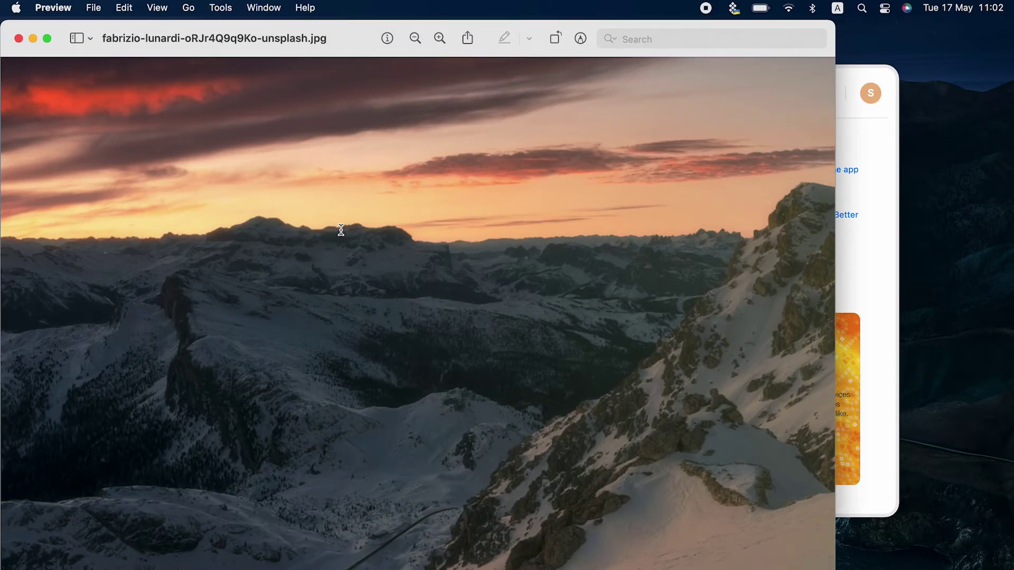
key("super+w")
double_click(341, 265)
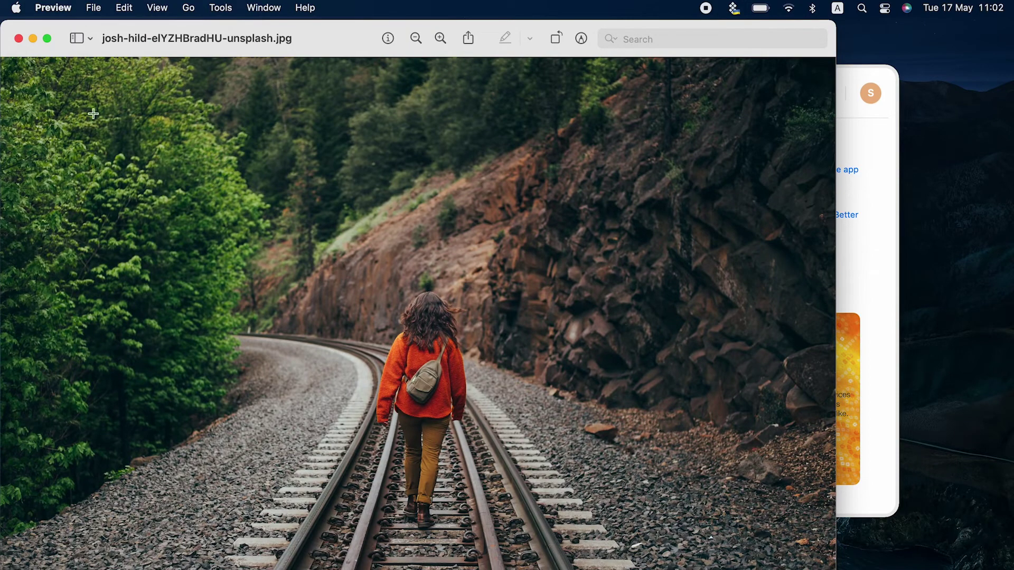
left_click(18, 38)
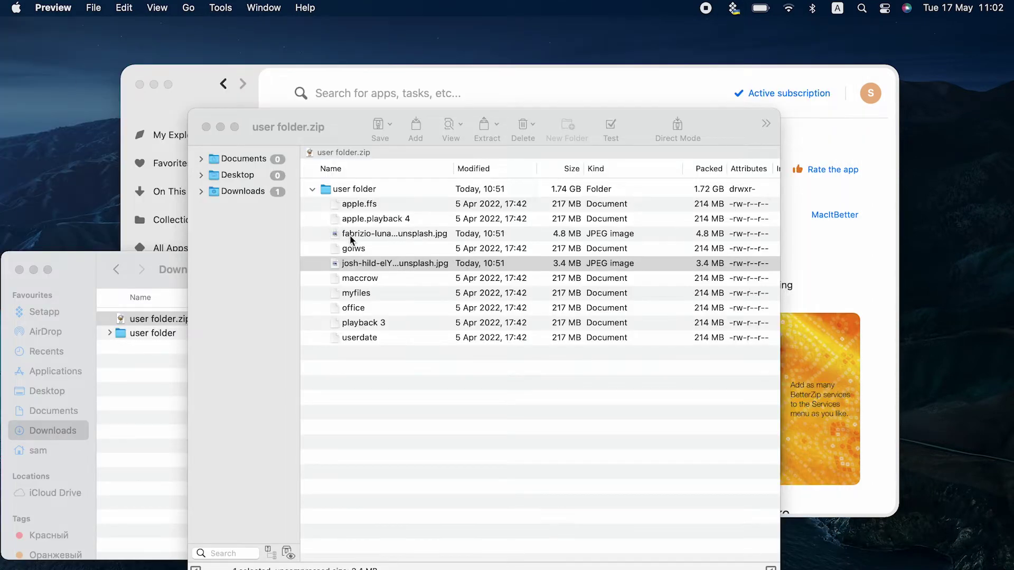
left_click(204, 127)
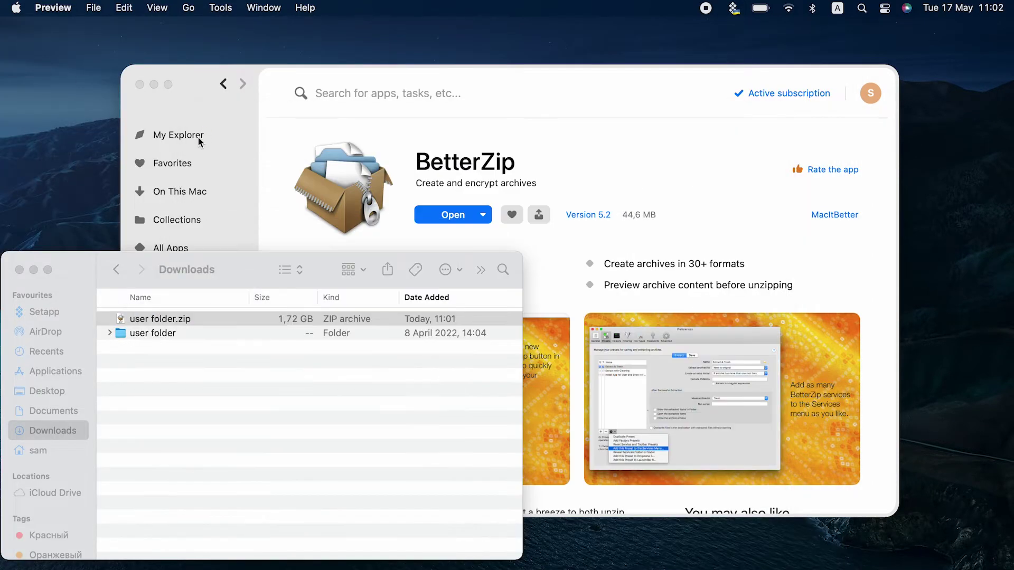
left_click(21, 270)
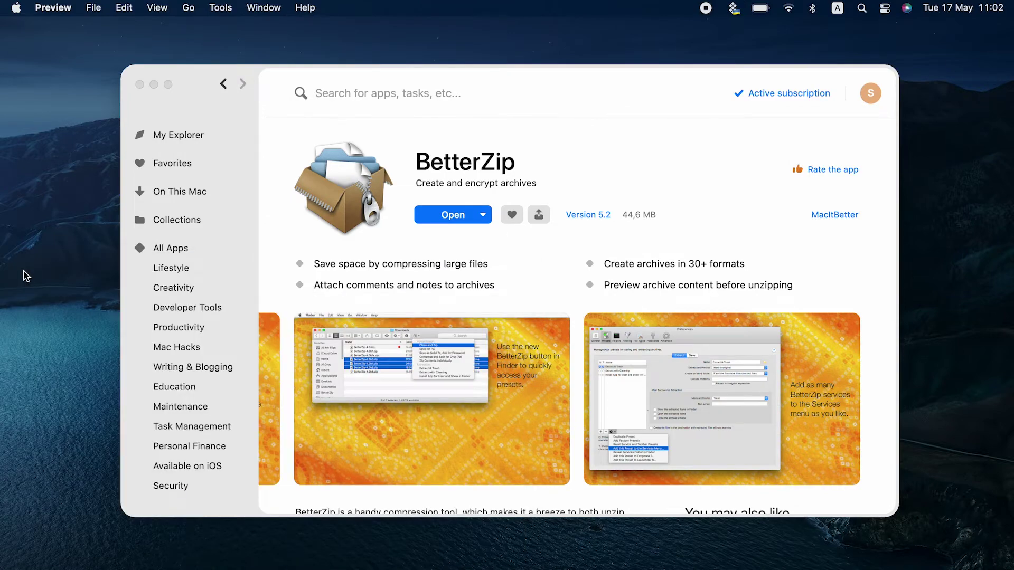
- Search Setapp for 'compress and unarchive', launch Archiver, and open Downloads in Finder
left_click(344, 93)
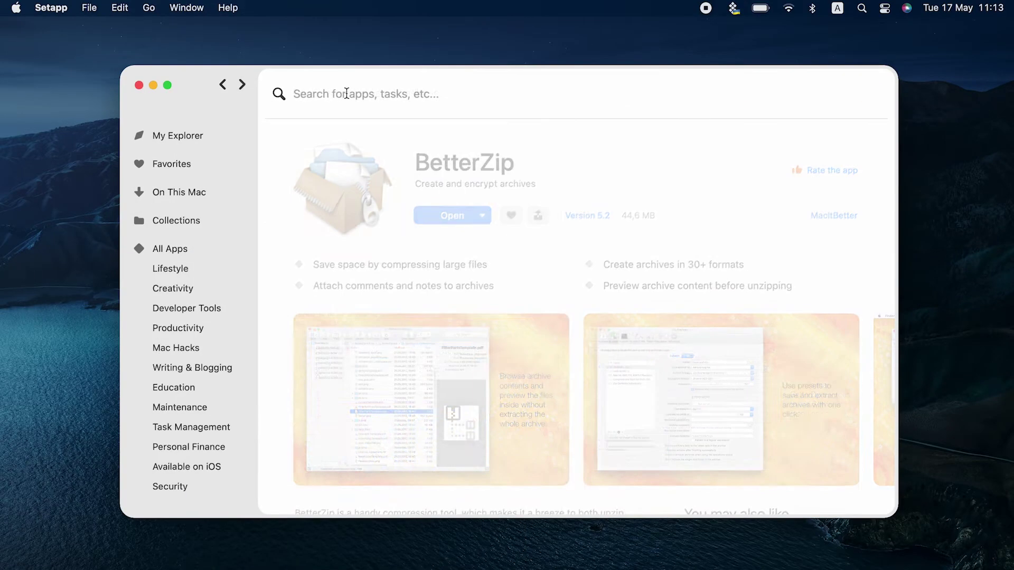
type("compres")
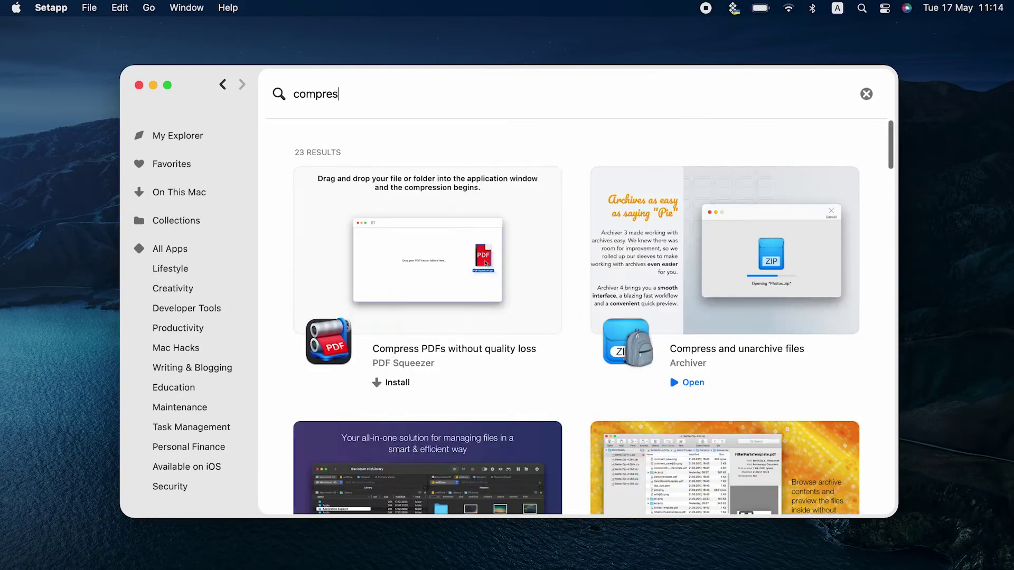
type("s and unarc")
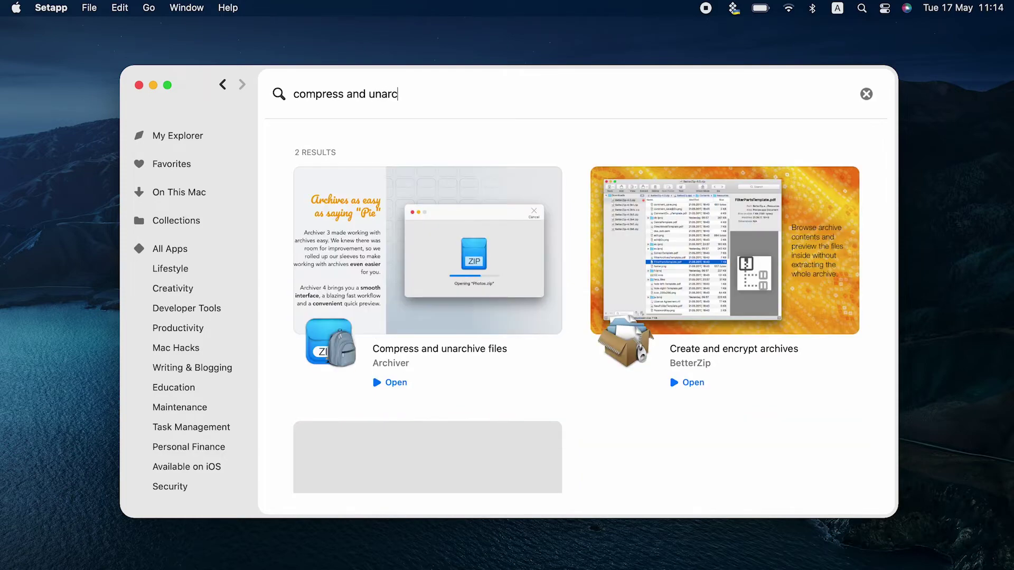
type("hive")
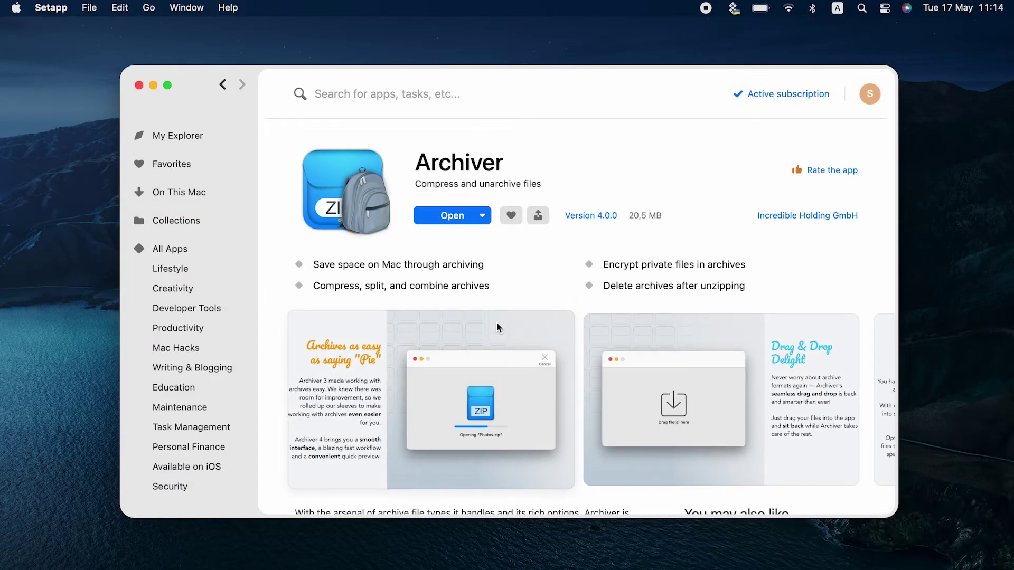
left_click(467, 220)
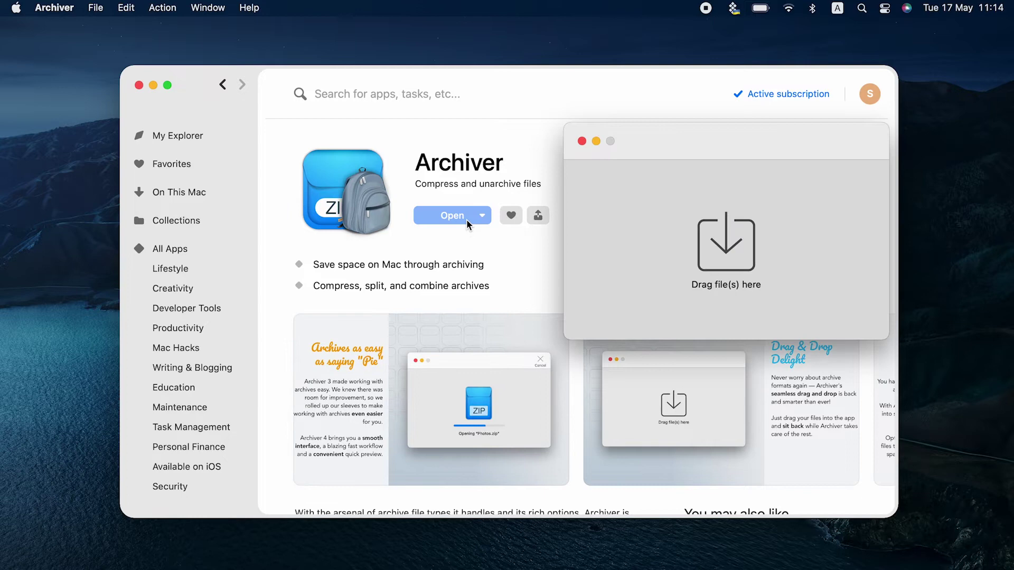
left_click(80, 563)
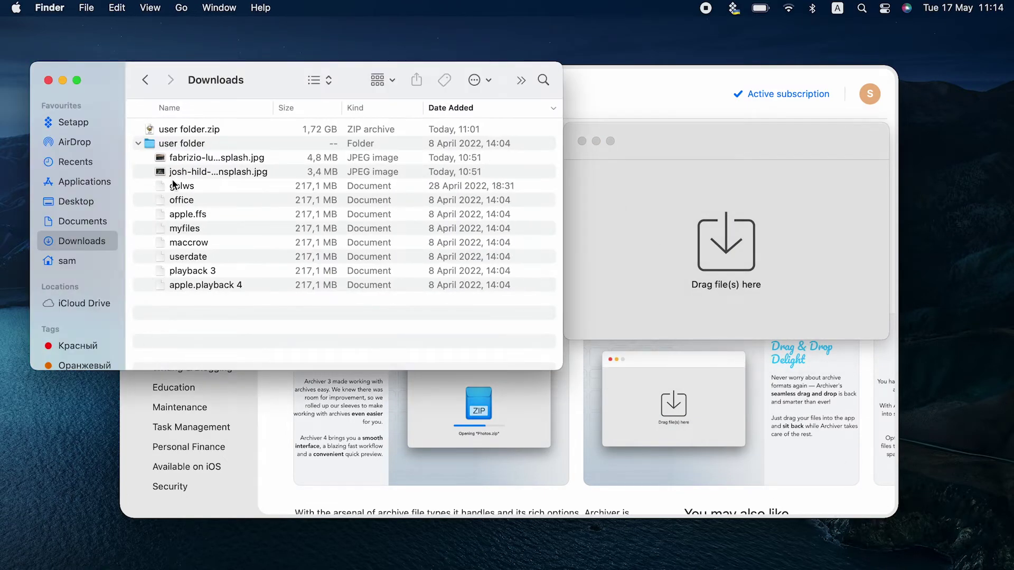
- Archive josh-hild-elYZHBradHU-unsplash.jpg as a password-encrypted ZIP in Archiver
left_click_drag(174, 172, 612, 227)
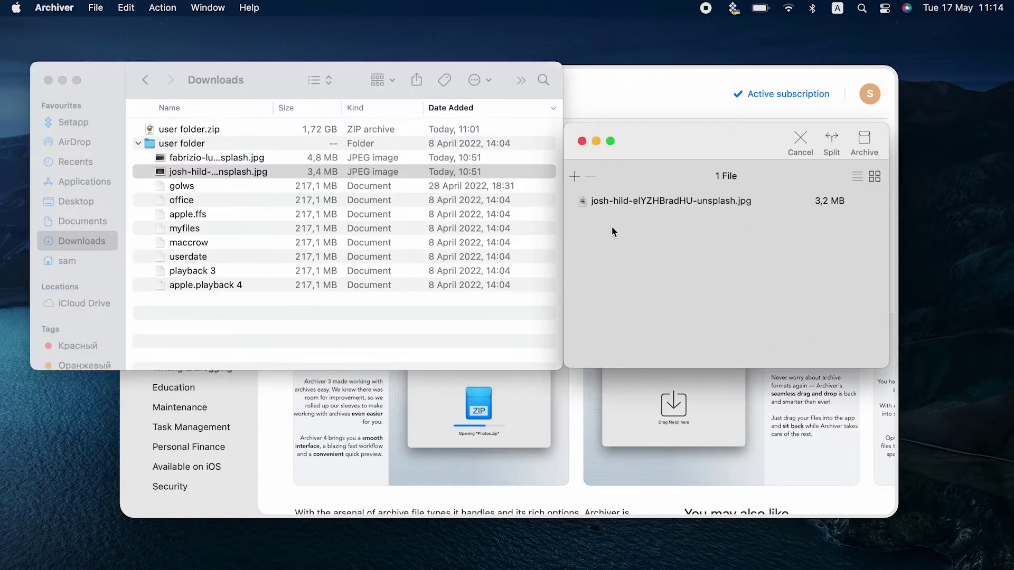
left_click(864, 142)
left_click(732, 324)
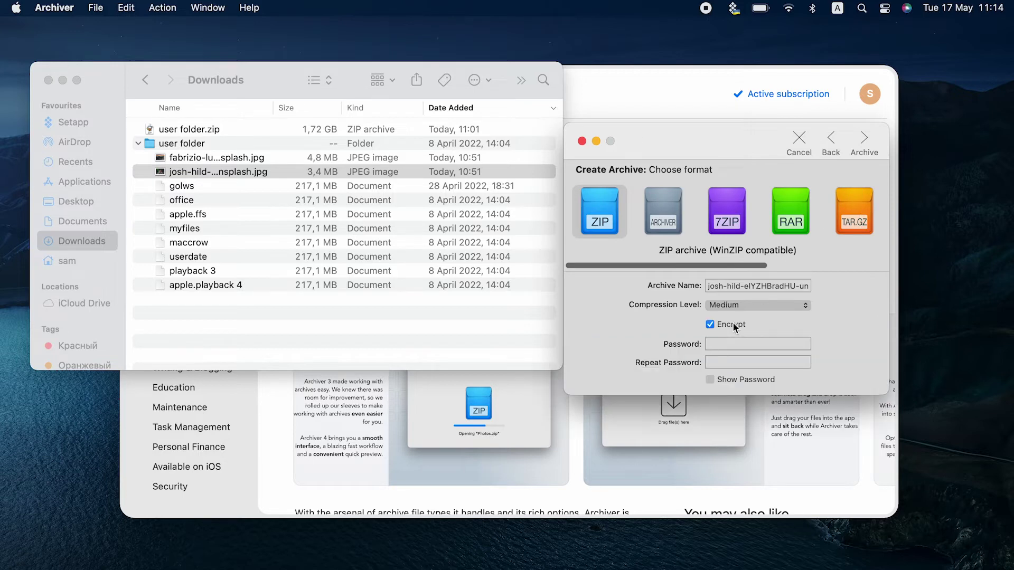
left_click(730, 343)
type("1234")
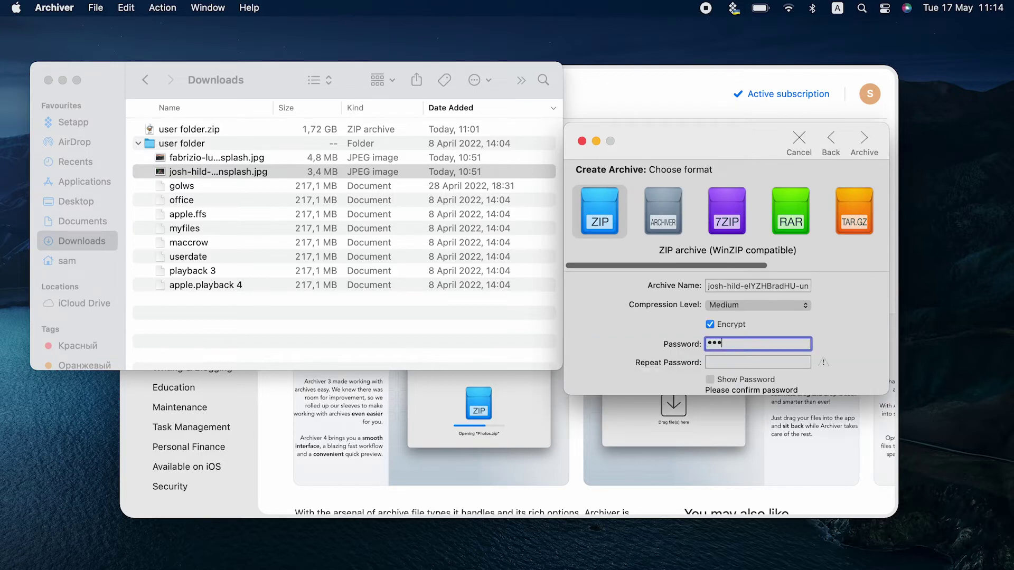
key("Tab")
type("1234")
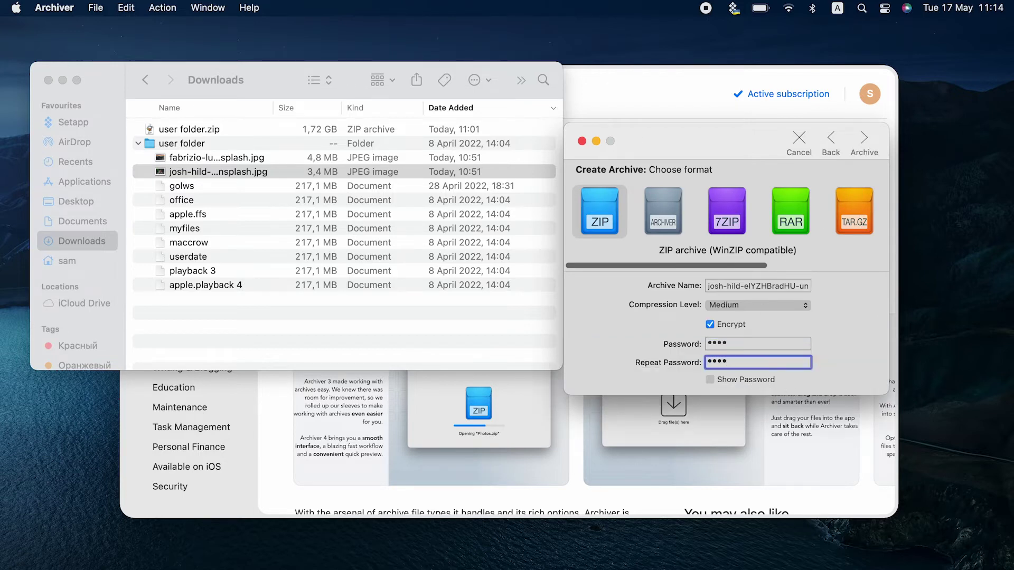
left_click(866, 141)
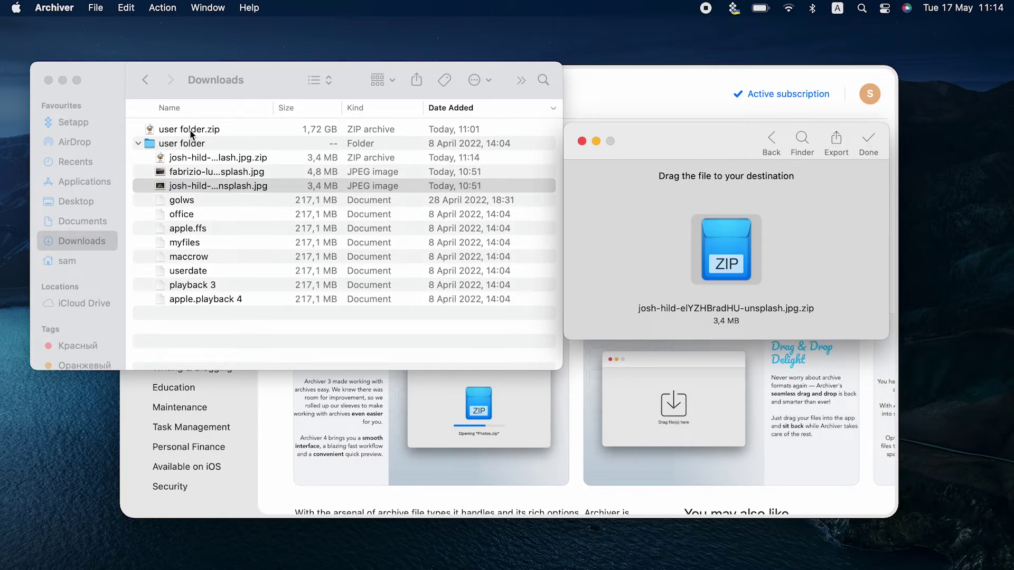
- Open the josh-hild ZIP in BetterZip and confirm extracting the photo asks for a password
left_click(195, 159)
double_click(171, 162)
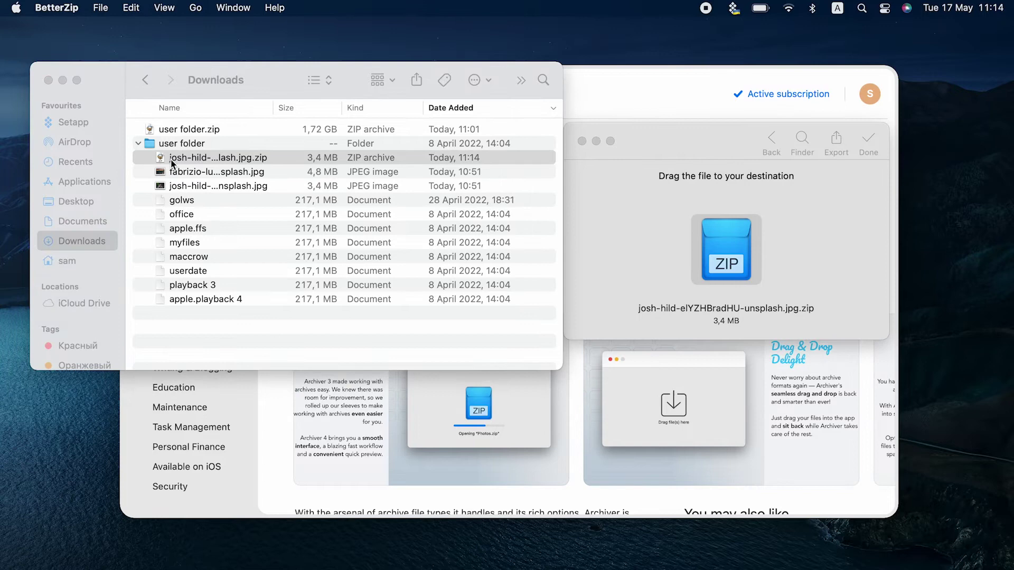
left_click(369, 210)
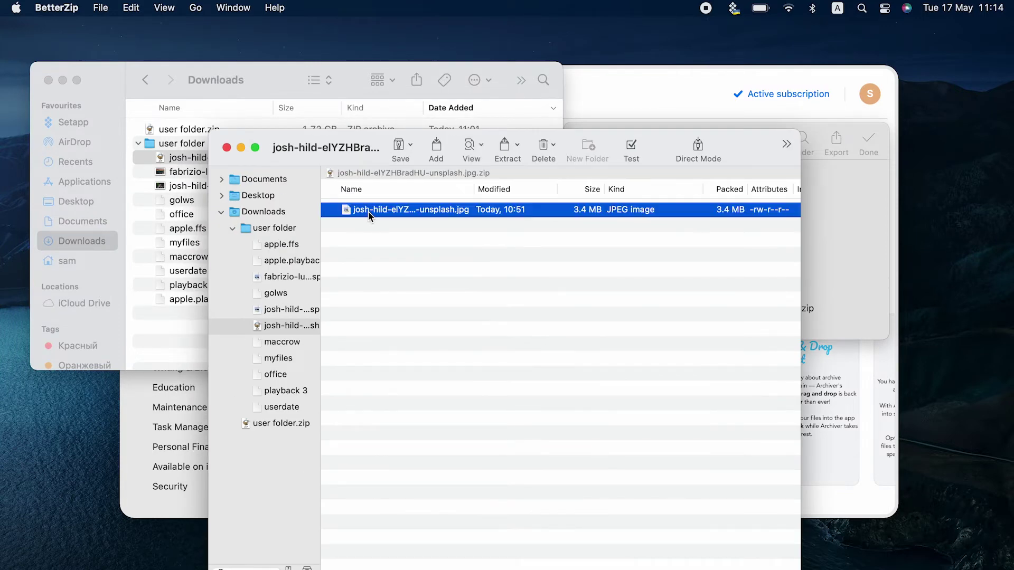
left_click(504, 151)
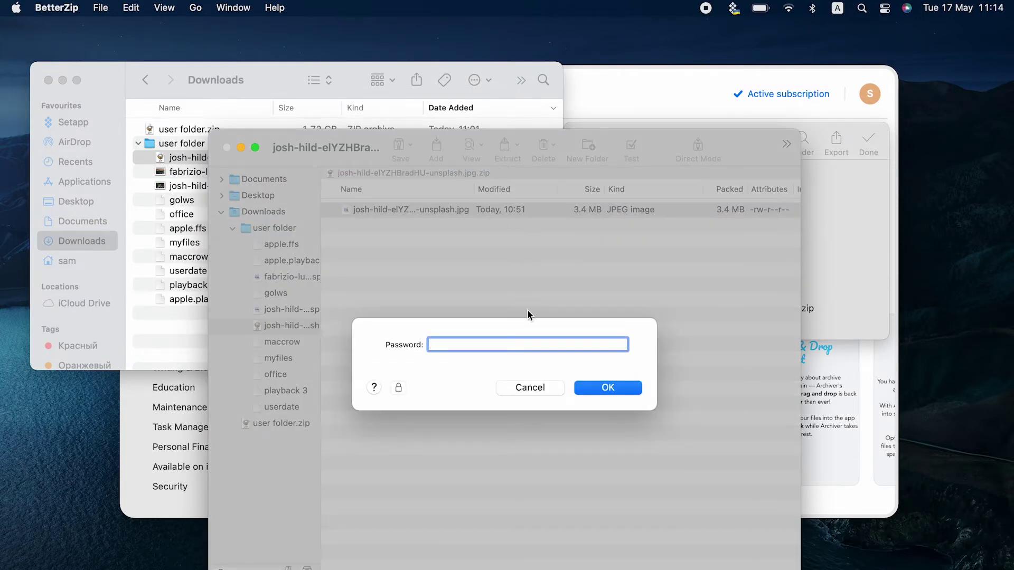
left_click(531, 388)
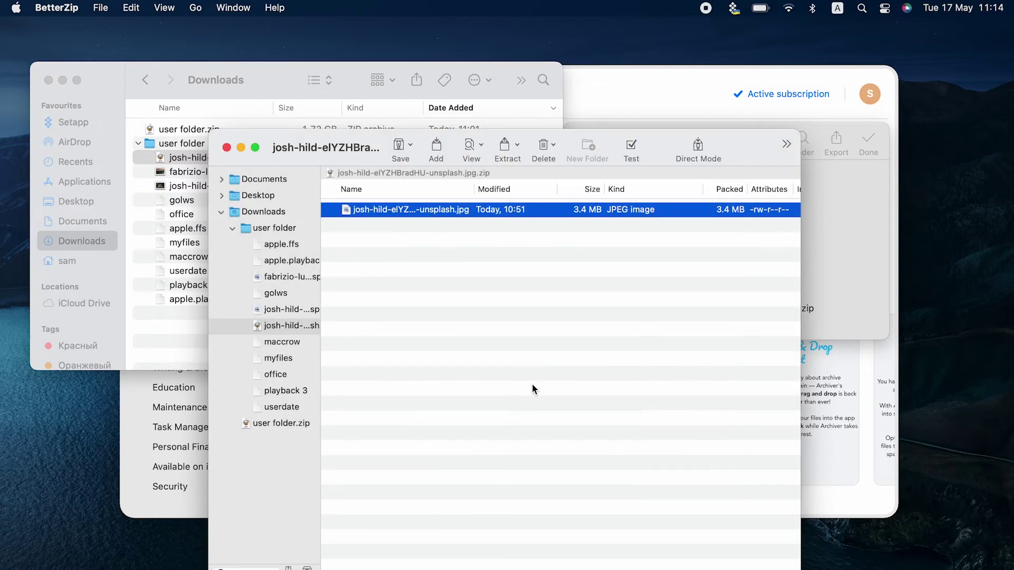
- Close the archive and Downloads windows and tuck away Archiver's result window
left_click(227, 148)
left_click(48, 80)
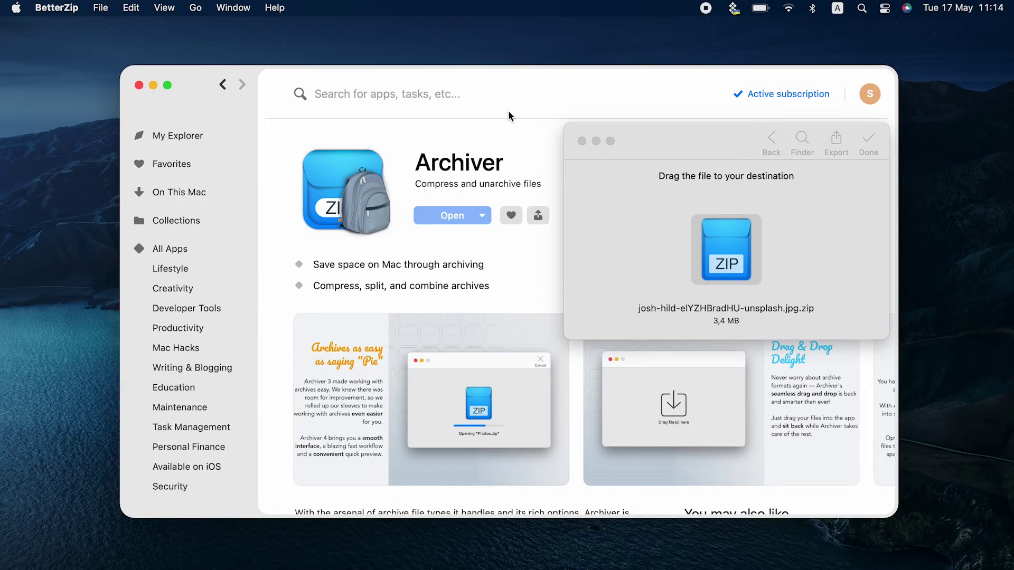
left_click(597, 142)
- Open Spotlight search from the menu bar to look for Terminal
left_click(299, 122)
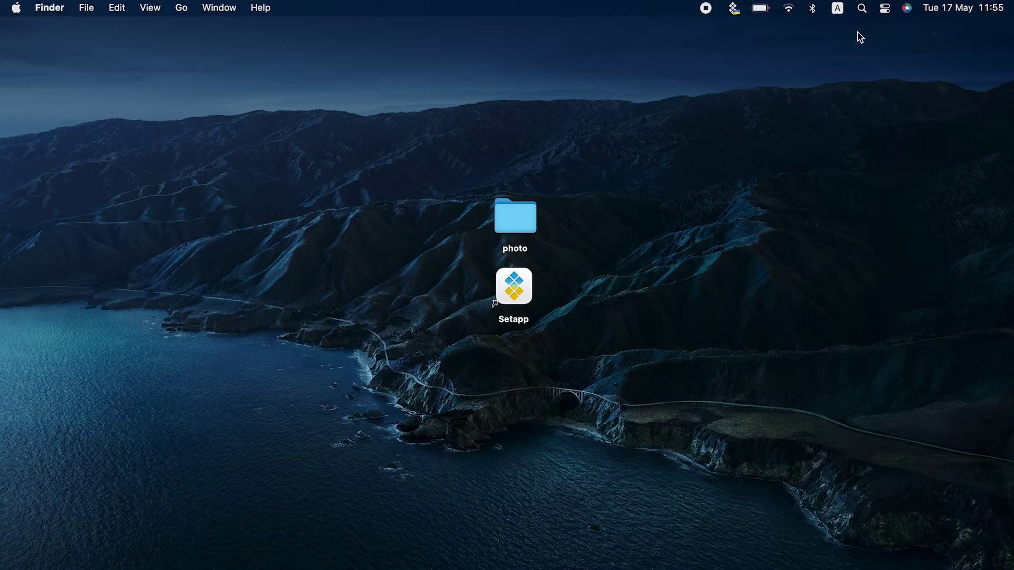
left_click(861, 8)
- Launch Terminal and change into the desktop folder with 'cd desktop'
type("terminal")
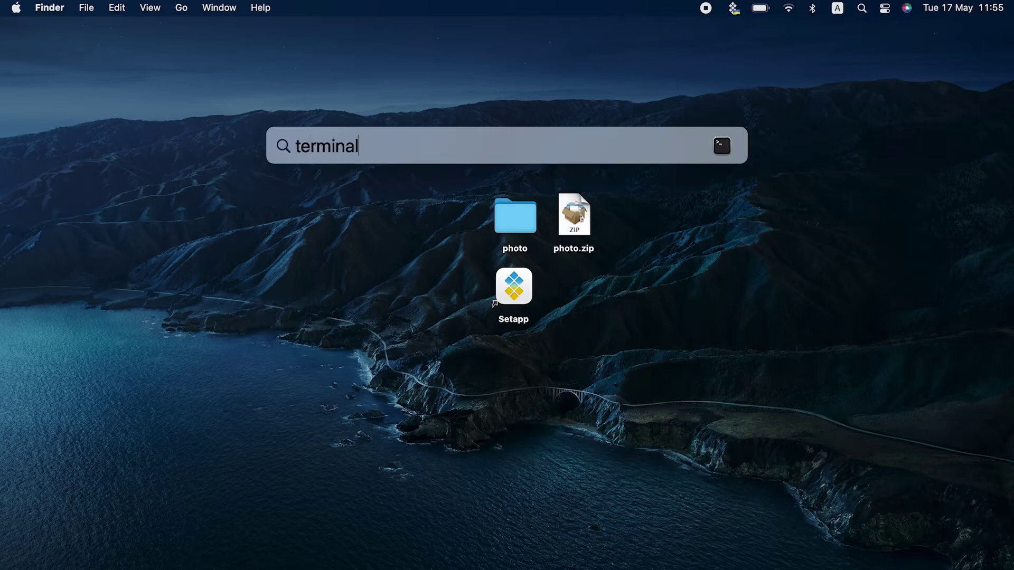
key("Return")
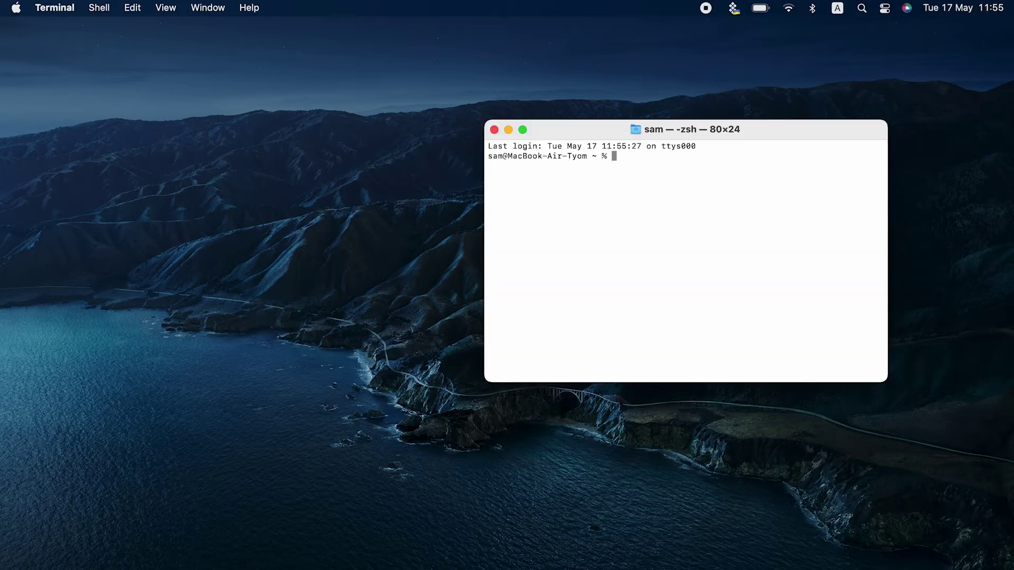
type("cd desktop")
key("Return")
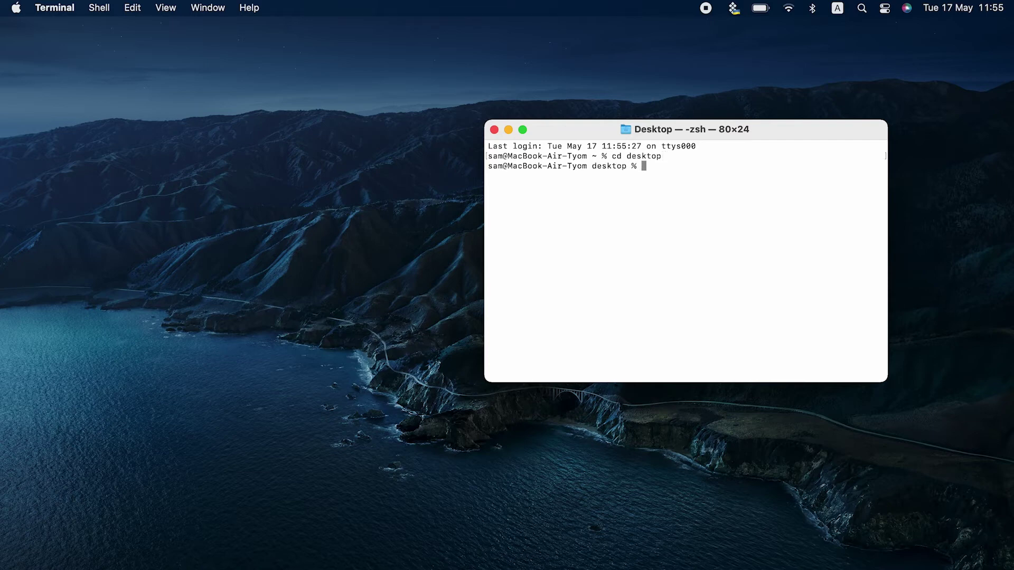
- Run 'zip -er photo.zip' and enter the archive password
type("zip -er photo.zip")
key("Return")
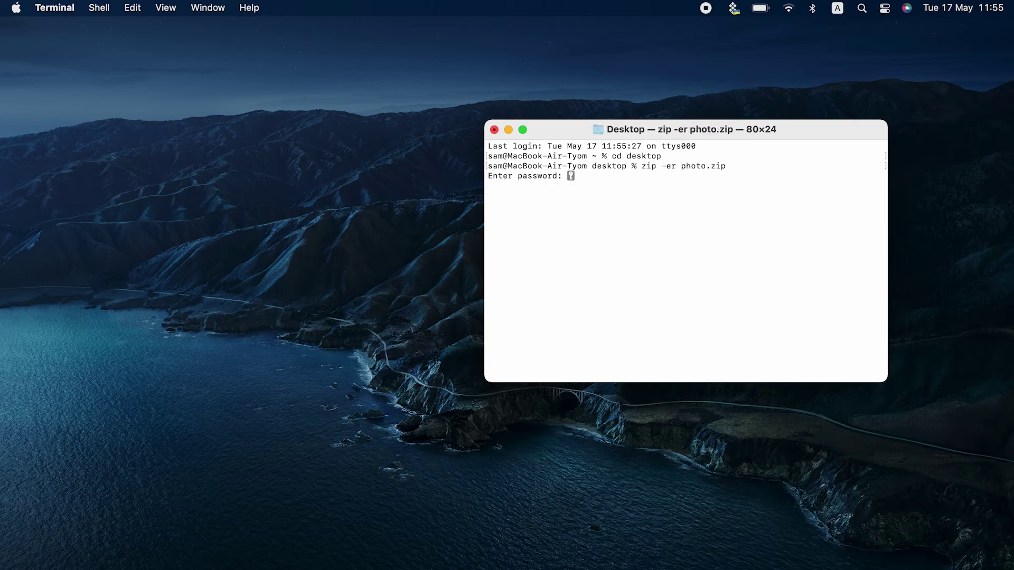
key("Return")
key("Return")
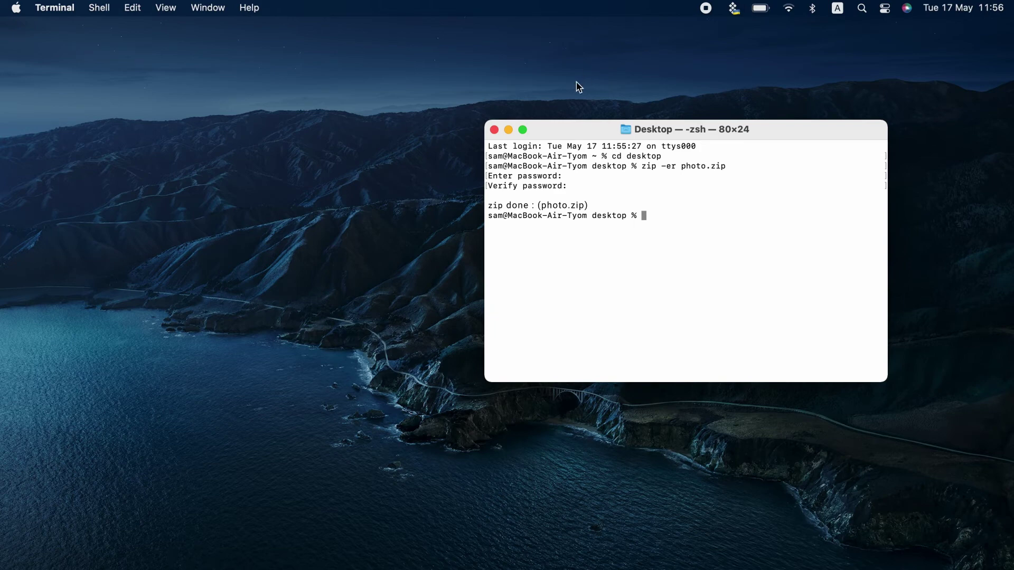
left_click(495, 130)
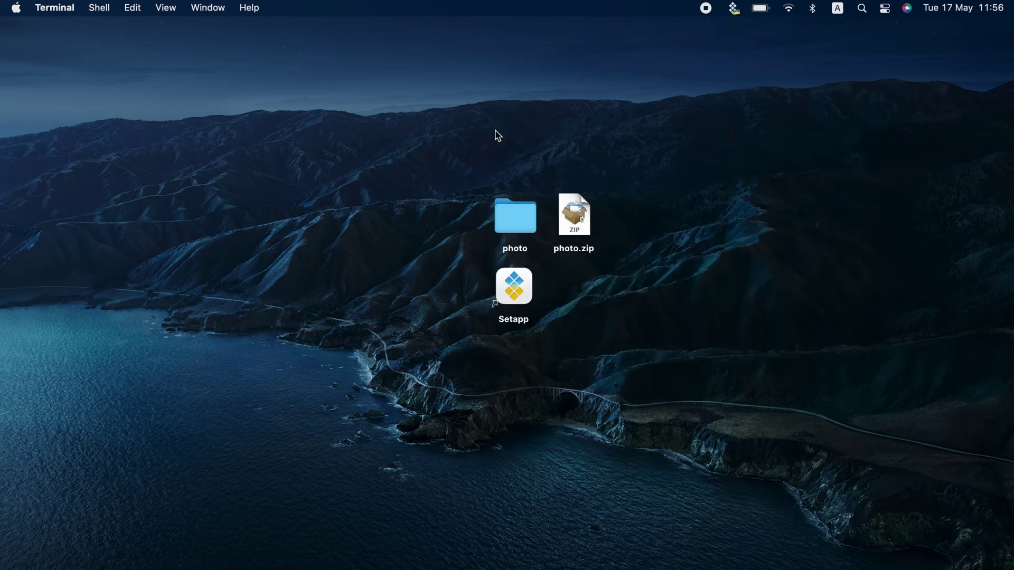
double_click(582, 239)
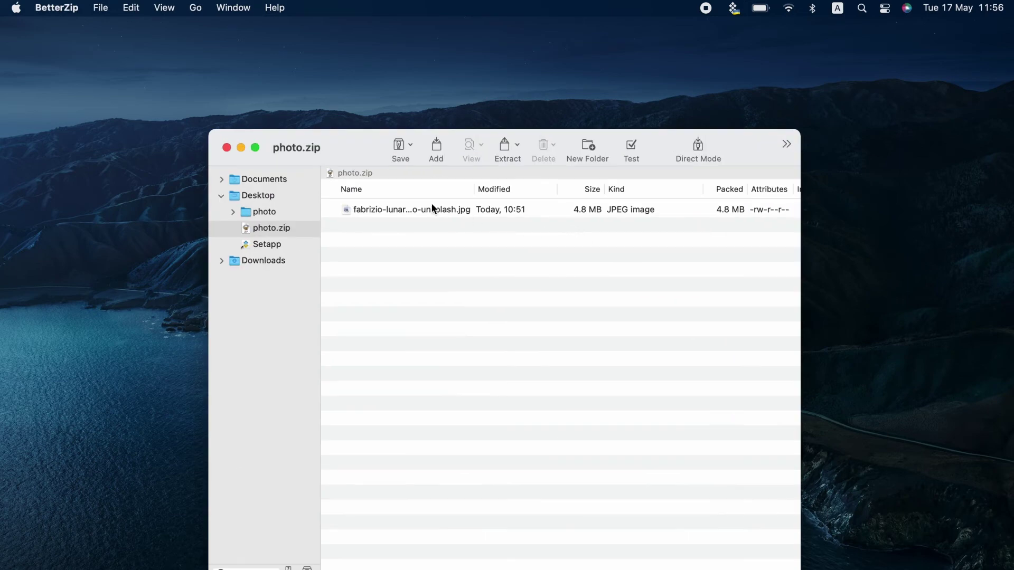
left_click(432, 208)
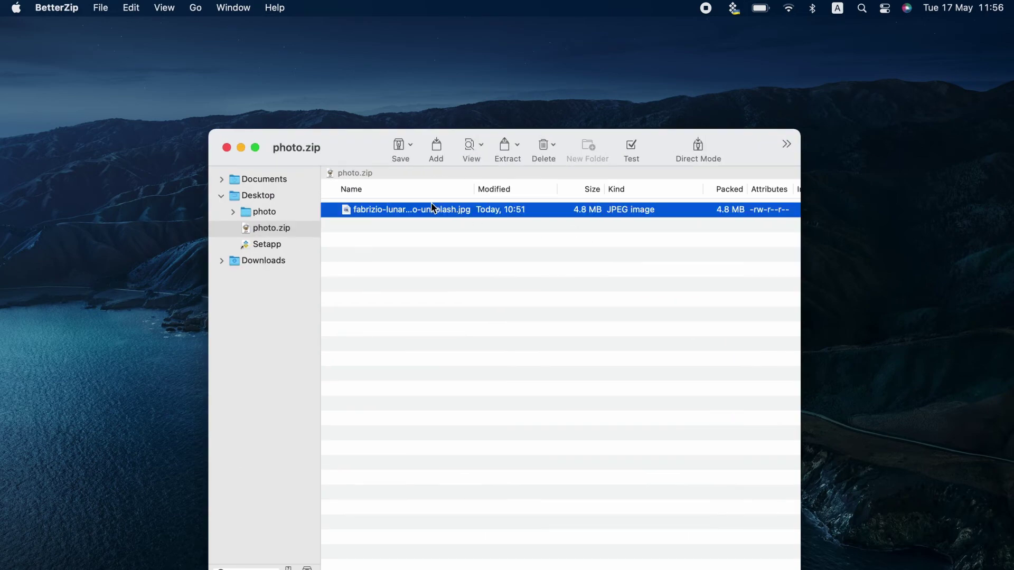
left_click(506, 153)
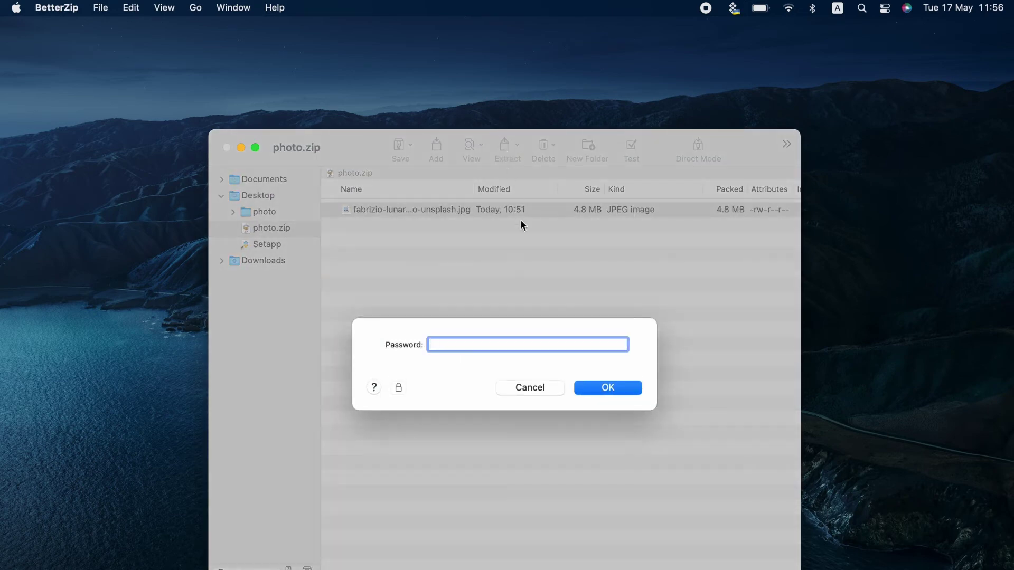
left_click(545, 387)
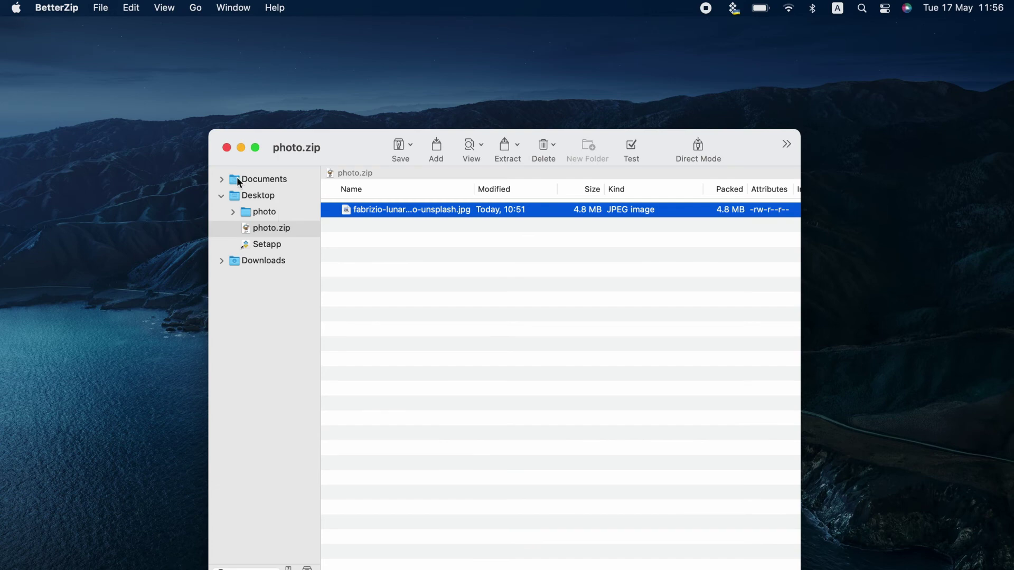
left_click(228, 148)
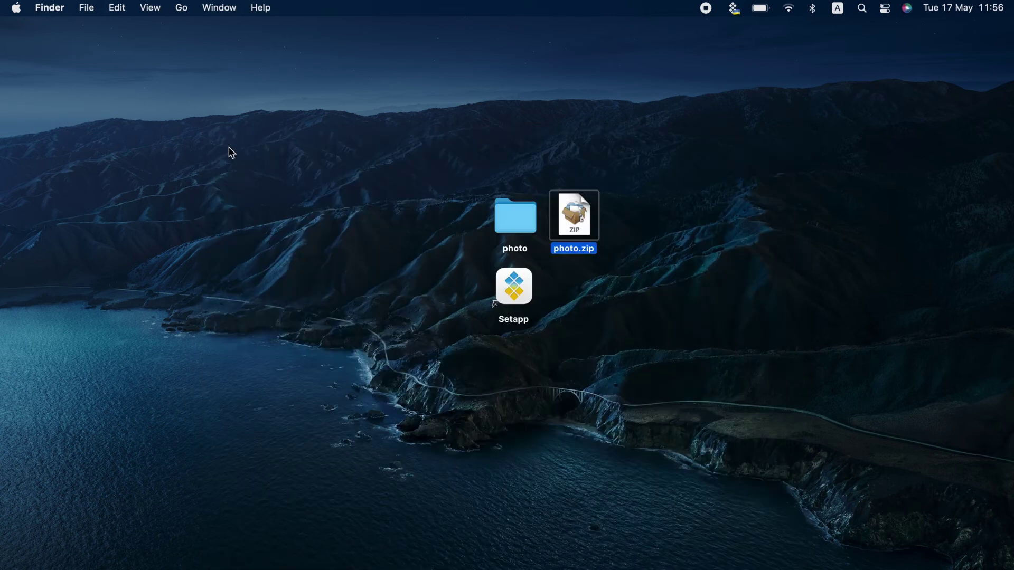